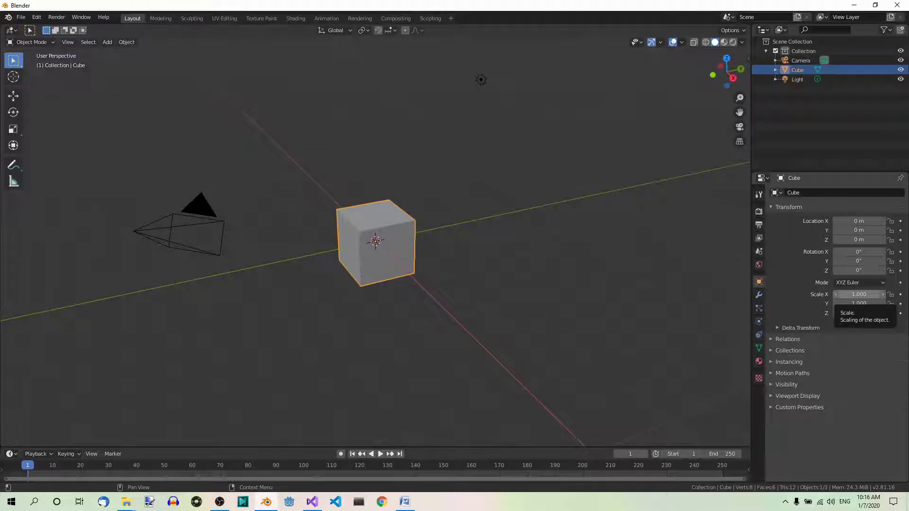
# Step: Replace the cube with a UV sphere, scale it by 10, and stretch it 2× along Z
pyautogui.press('x')
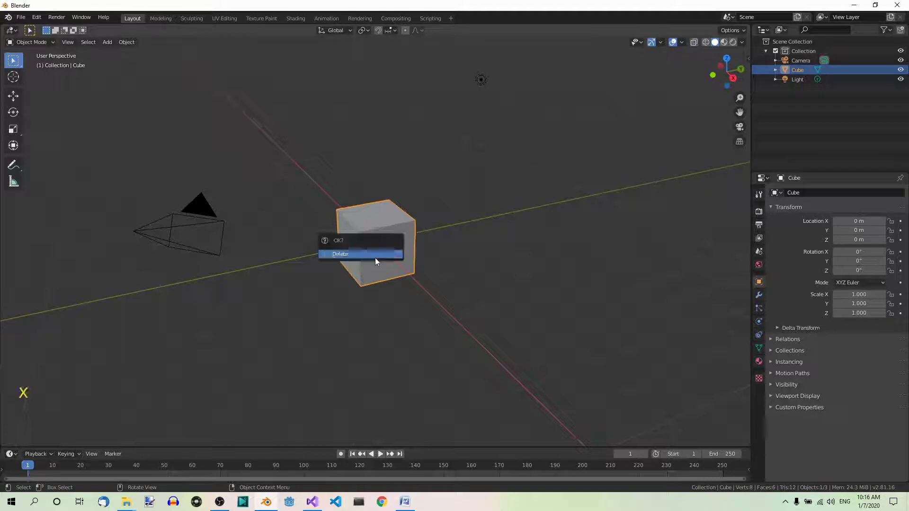
pyautogui.click(373, 256)
pyautogui.hotkey('shift', 'a')
pyautogui.moveTo(347, 255)
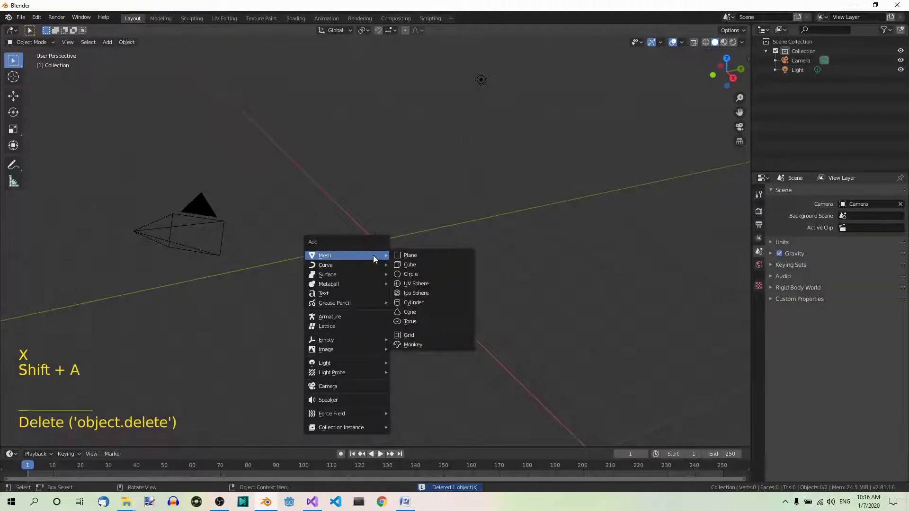
pyautogui.click(425, 281)
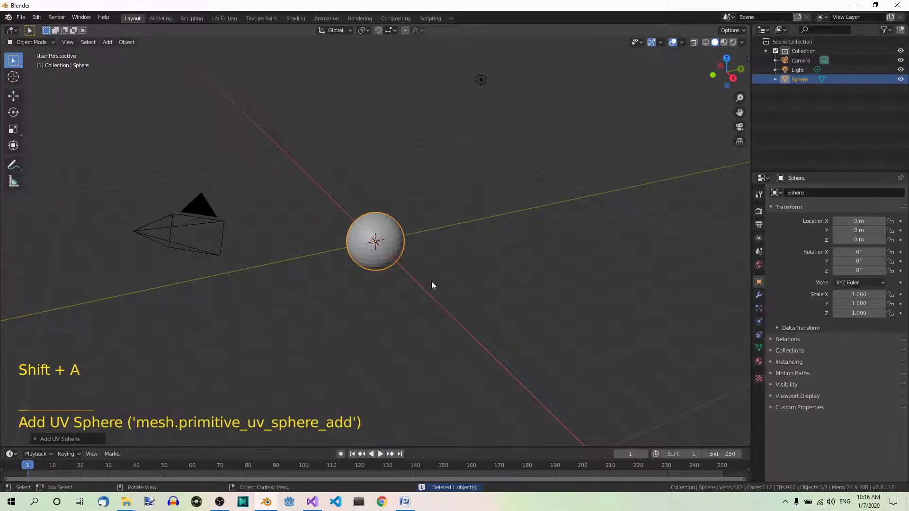
pyautogui.write('s')
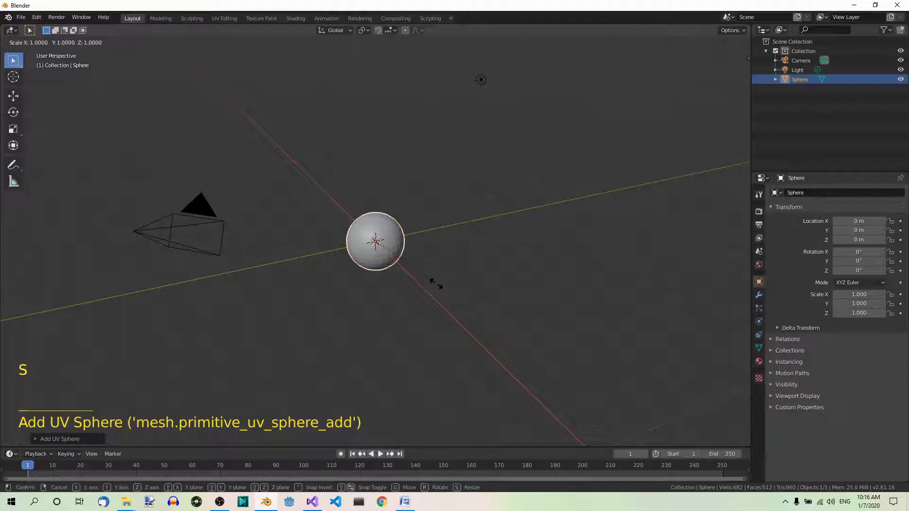
pyautogui.write('10')
pyautogui.press('Return')
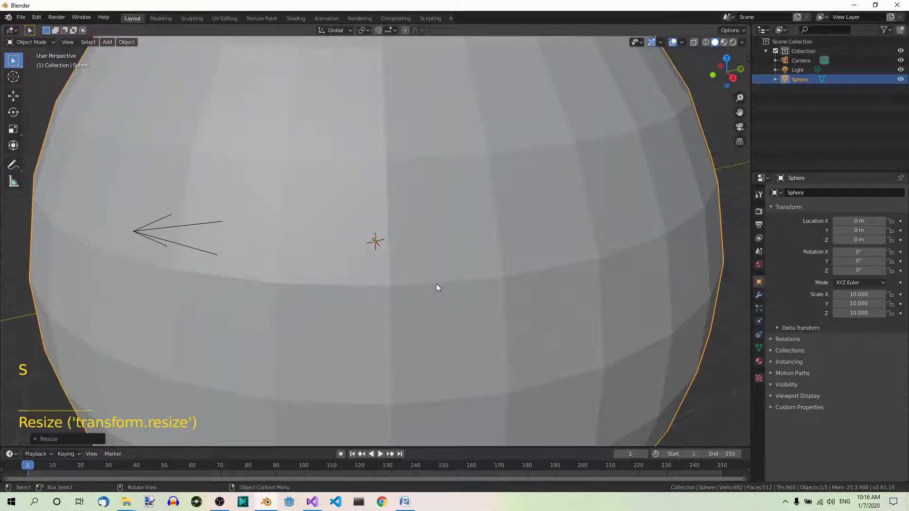
pyautogui.scroll(-2, 437, 284)
pyautogui.scroll(-1, 437, 283)
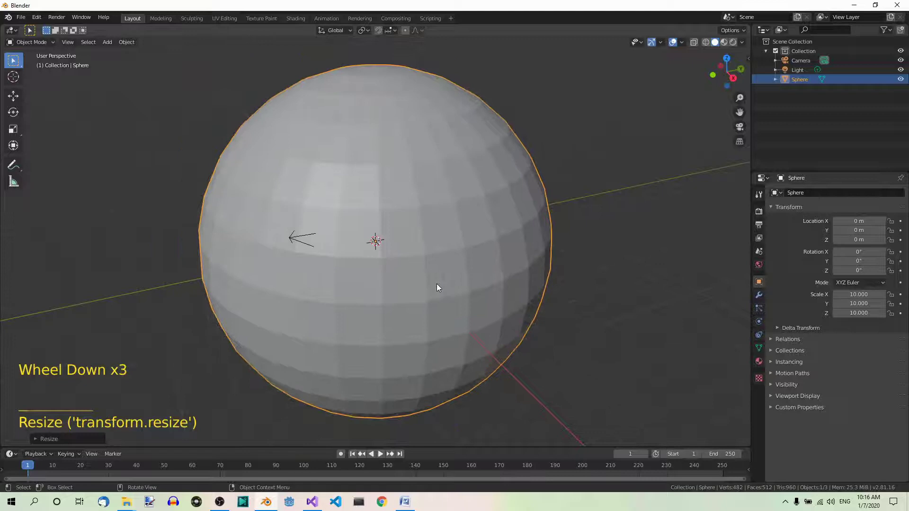
pyautogui.write('sz')
pyautogui.write('2')
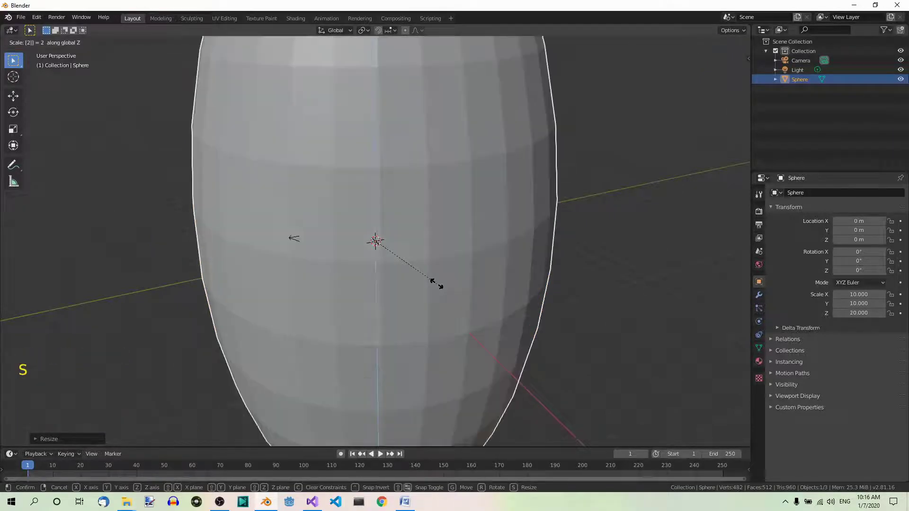
pyautogui.press('Return')
pyautogui.scroll(-4, 438, 283)
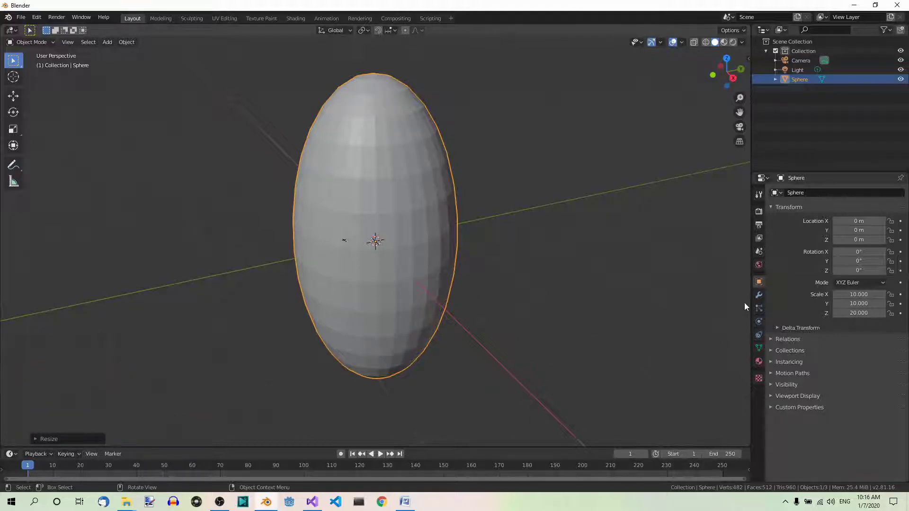
# Step: Add a Subdivision Surface modifier with raised levels, apply it, and bring up the mode menu
pyautogui.click(758, 294)
pyautogui.click(788, 192)
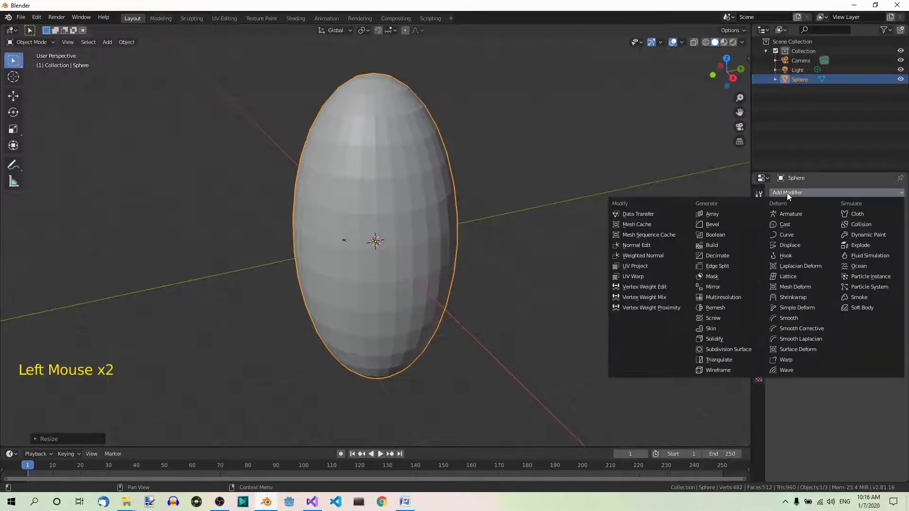
pyautogui.click(727, 349)
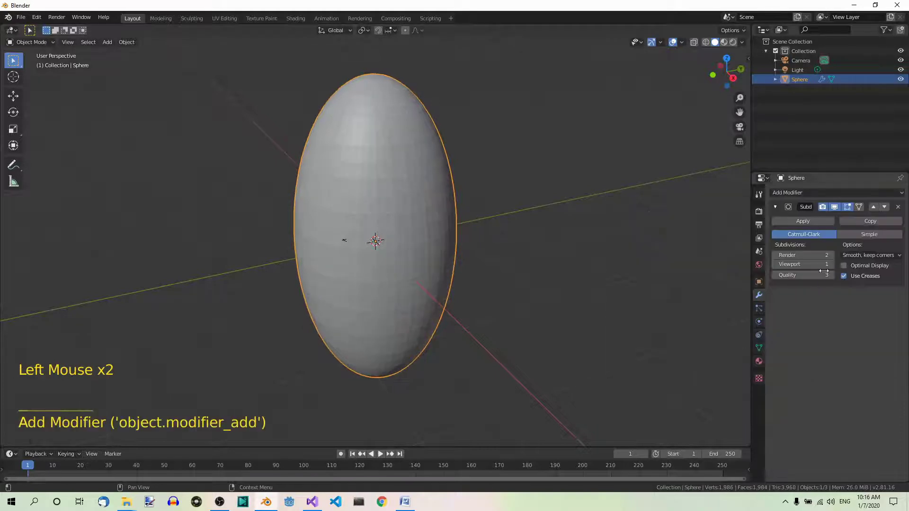
pyautogui.click(832, 255)
pyautogui.click(832, 264)
pyautogui.click(803, 221)
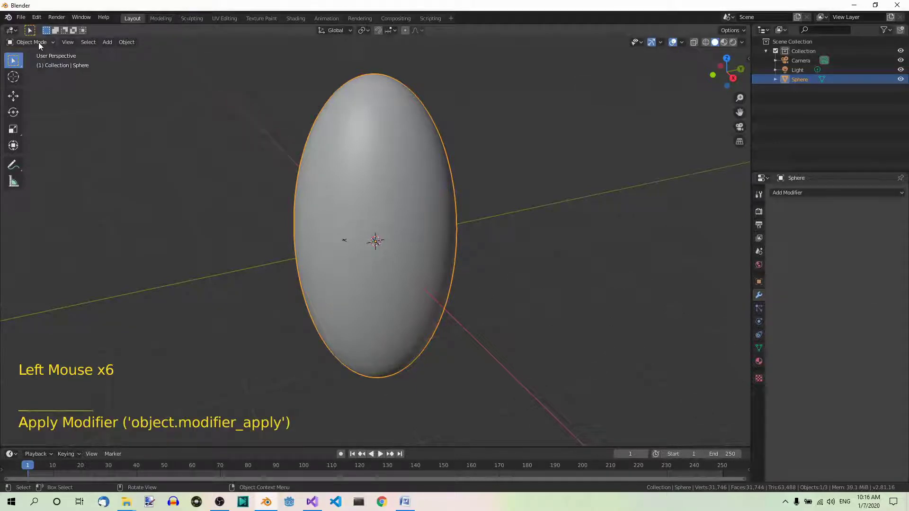
pyautogui.click(39, 42)
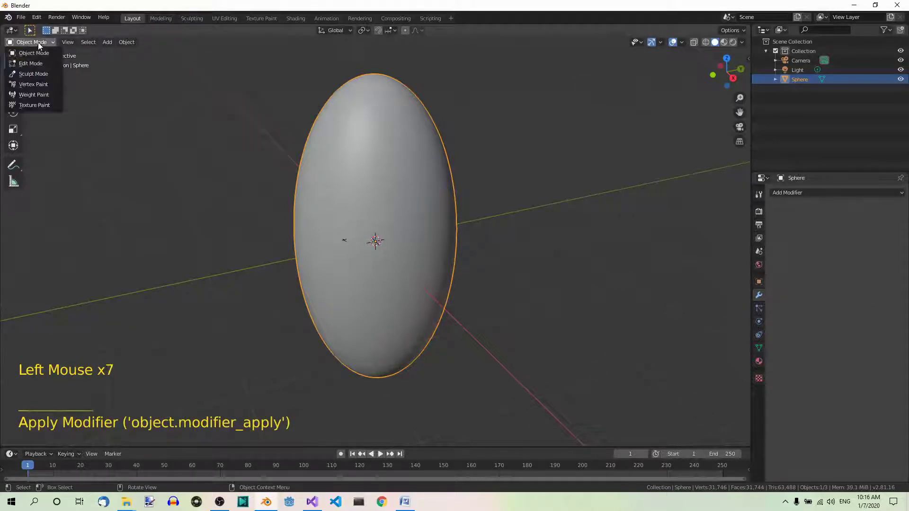
# Step: In Sculpt Mode, draw a brow ridge, a small nose bump and a curved mouth
pyautogui.click(34, 74)
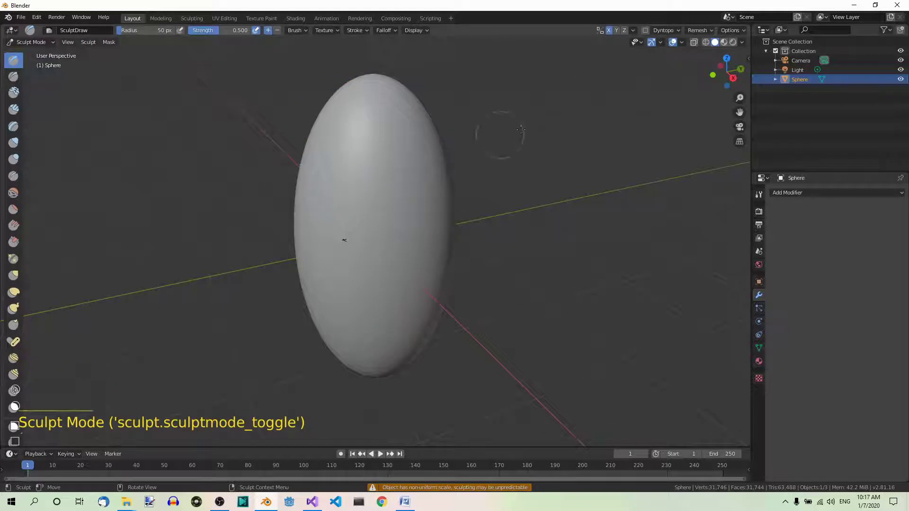
pyautogui.click(608, 31)
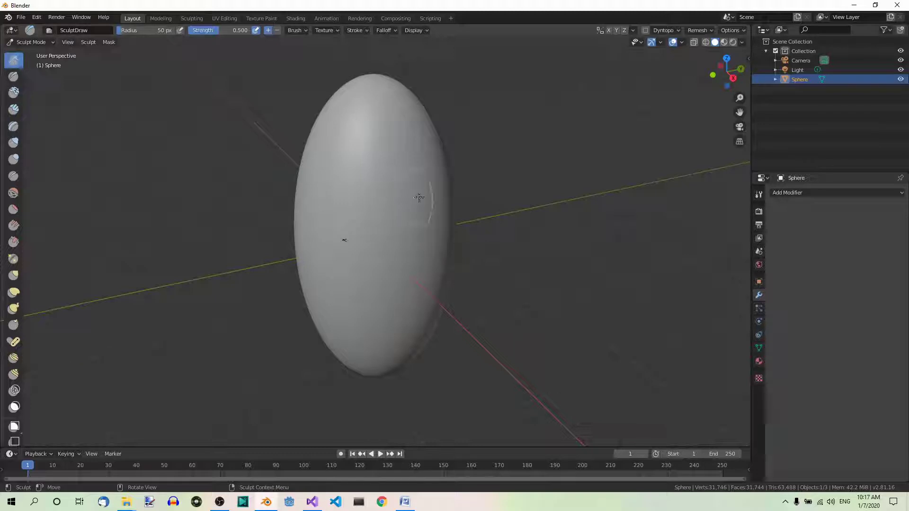
pyautogui.scroll(2, 398, 203)
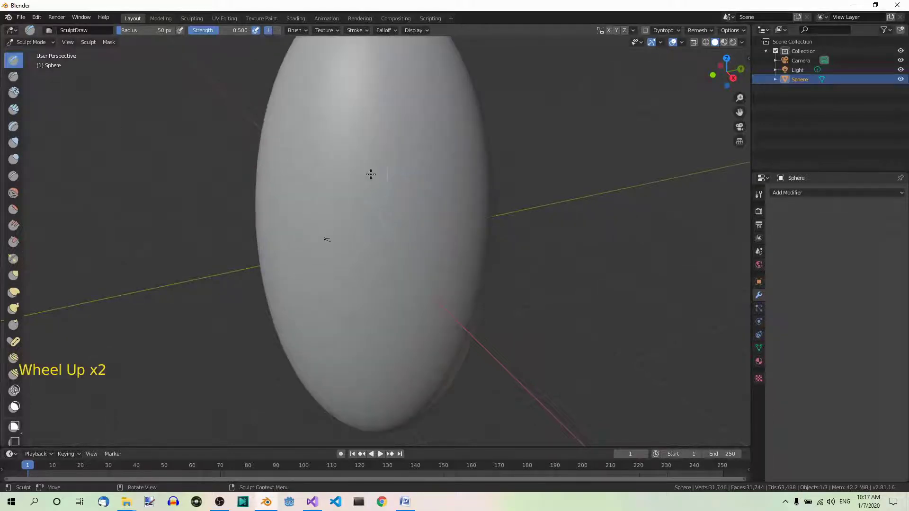
pyautogui.scroll(-2, 371, 175)
pyautogui.moveTo(340, 152); pyautogui.dragTo(403, 154)
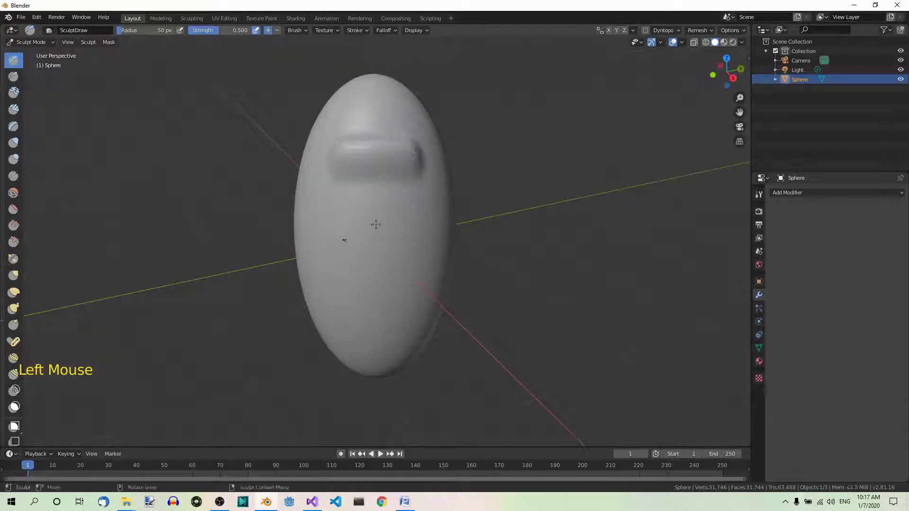
pyautogui.moveTo(373, 228); pyautogui.dragTo(376, 235)
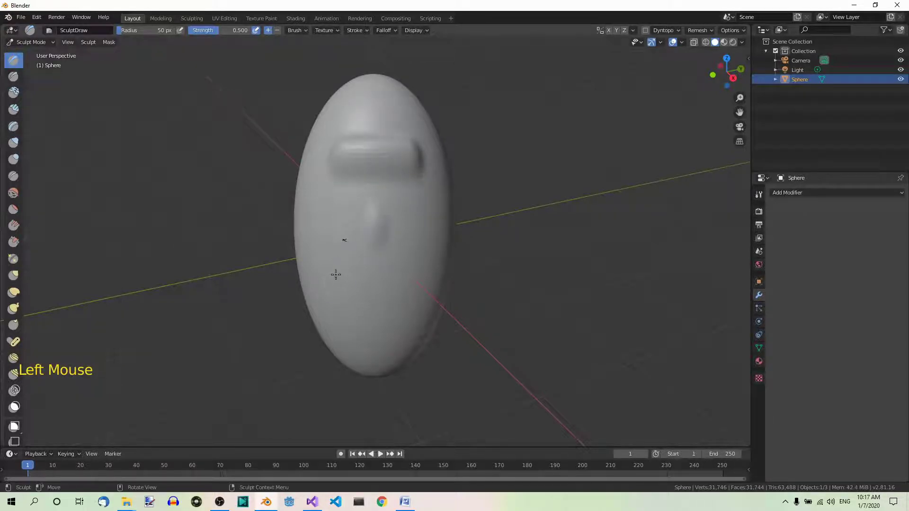
pyautogui.moveTo(336, 275); pyautogui.dragTo(345, 276)
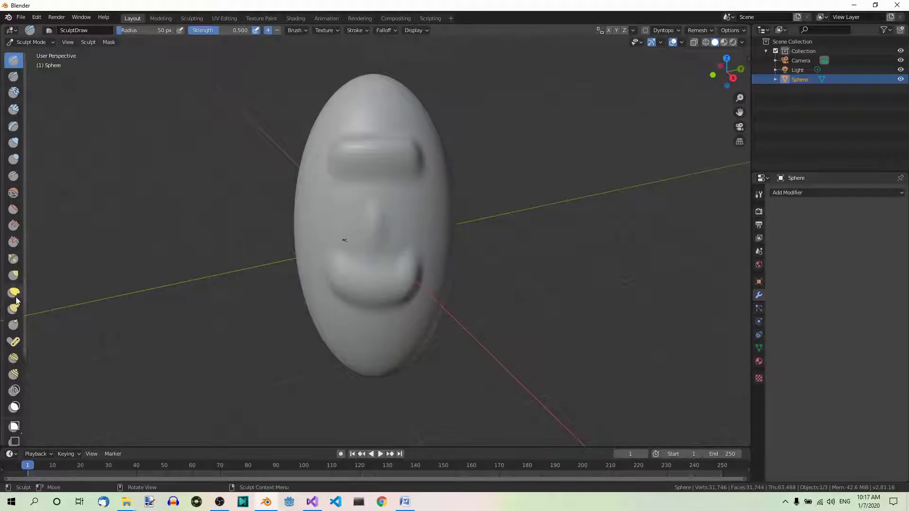
pyautogui.scroll(-2, 15, 304)
pyautogui.scroll(-4, 15, 305)
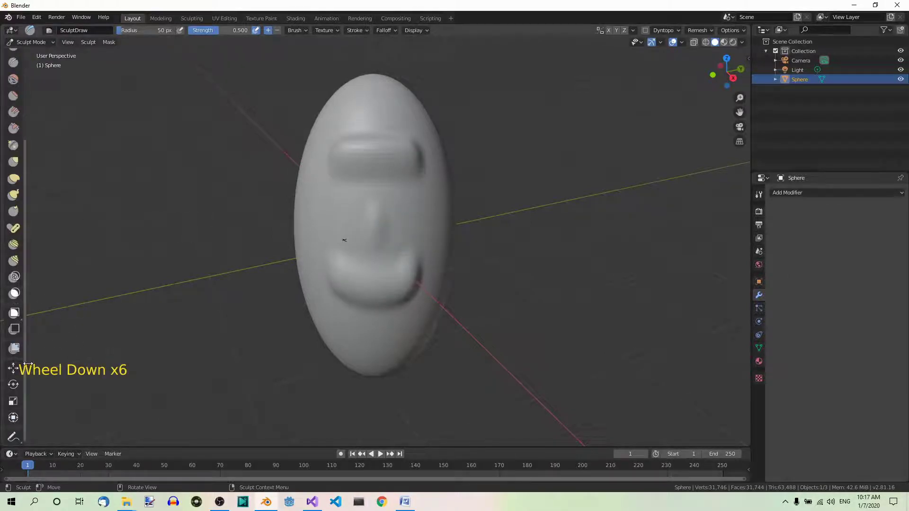
# Step: Use the Mesh Filter tool with its sidebar shown to inflate the whole mesh at strength 1.000
pyautogui.click(14, 348)
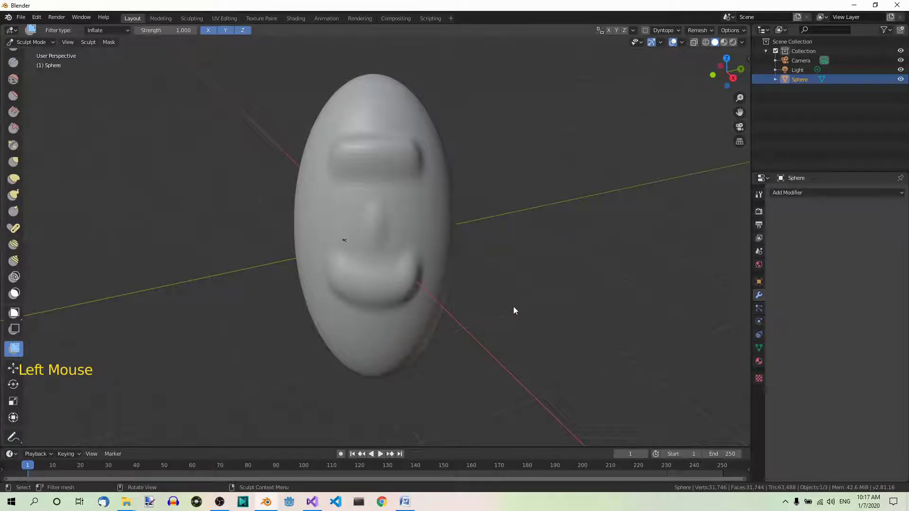
pyautogui.press('n')
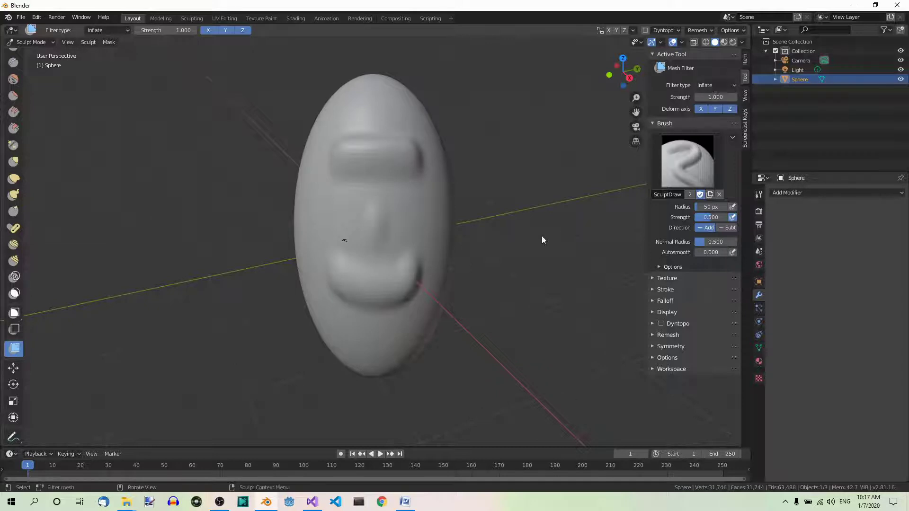
pyautogui.moveTo(397, 216)
pyautogui.mouseDown()
pyautogui.moveTo(518, 180)
pyautogui.moveTo(371, 256)
pyautogui.moveTo(426, 237)
pyautogui.mouseUp()
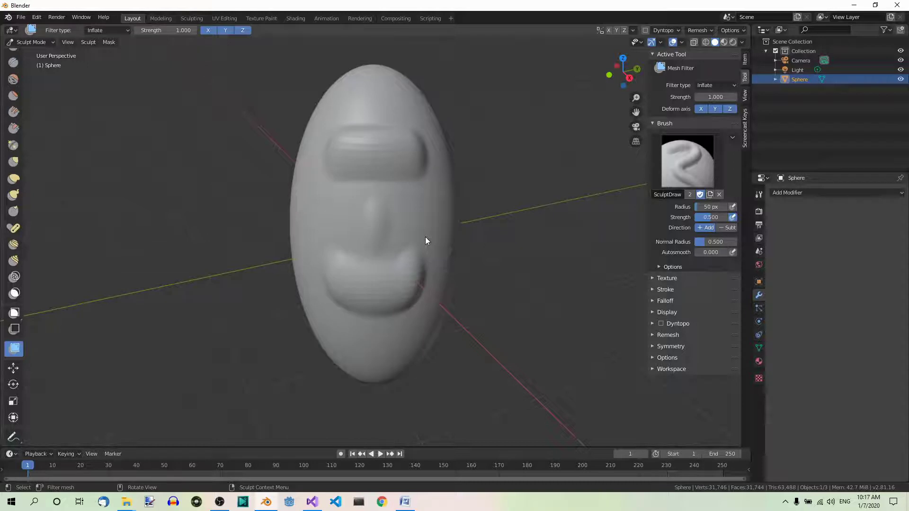
pyautogui.click(425, 237)
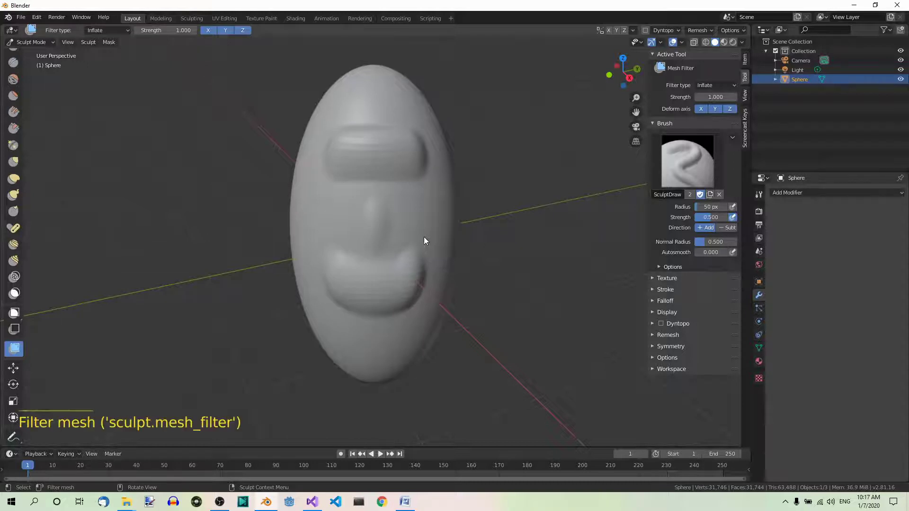
pyautogui.click(699, 109)
pyautogui.click(388, 219)
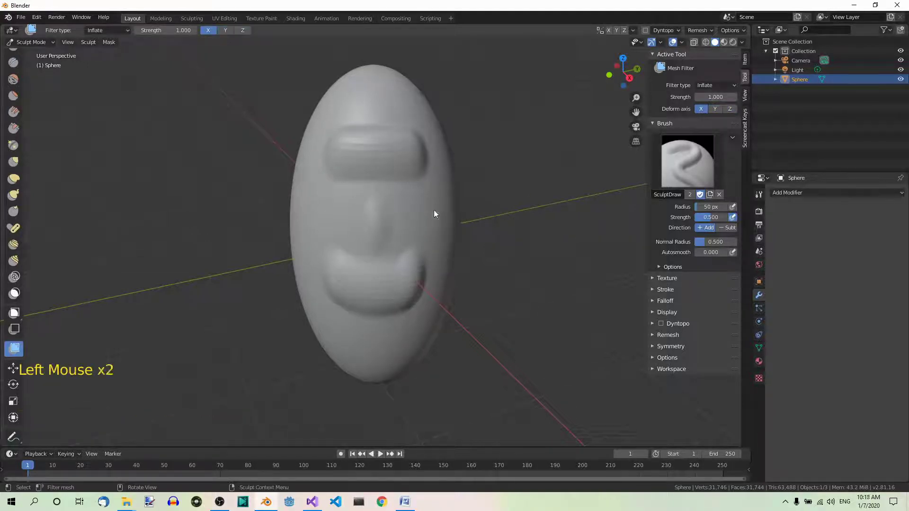
pyautogui.moveTo(434, 209); pyautogui.dragTo(266, 204)
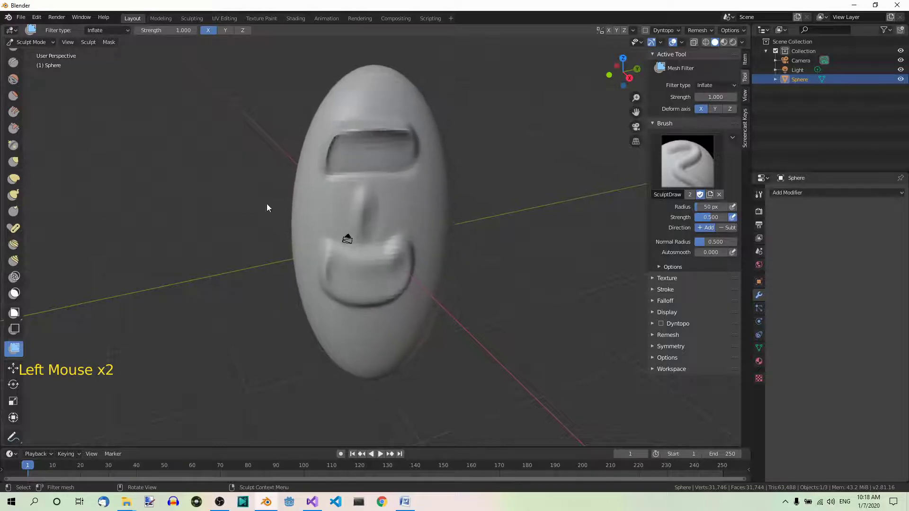
pyautogui.hotkey('ctrl', 'z')
pyautogui.click(715, 109)
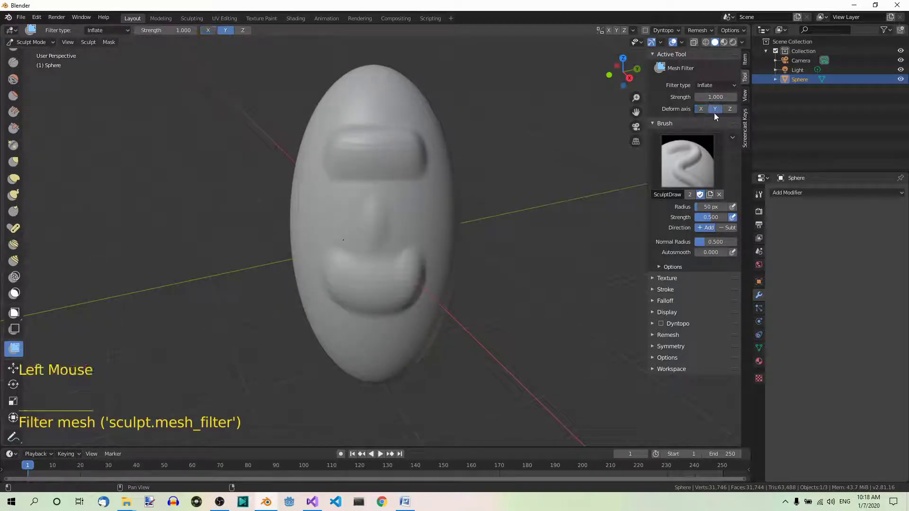
pyautogui.moveTo(458, 254); pyautogui.dragTo(488, 267)
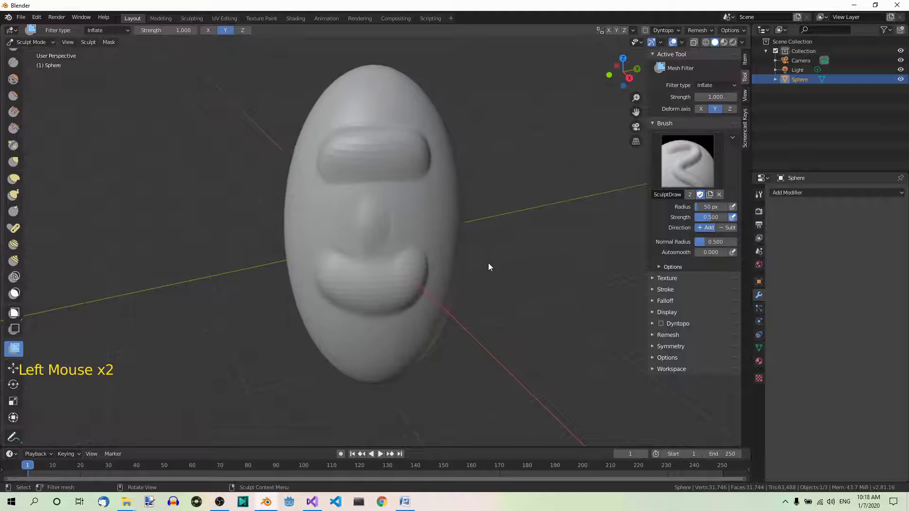
pyautogui.keyDown('shift'); pyautogui.click(700, 109); pyautogui.keyUp('shift')
pyautogui.keyDown('shift'); pyautogui.click(730, 109); pyautogui.keyUp('shift')
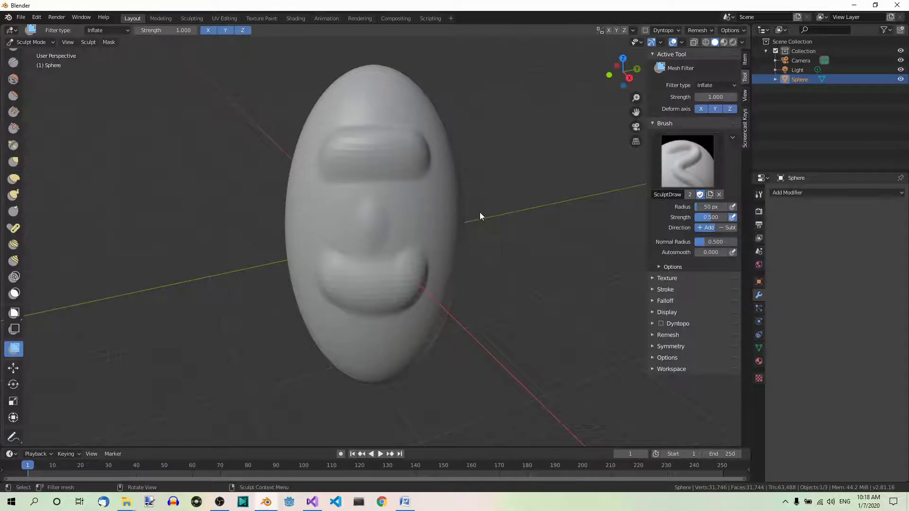
# Step: Undo the inflation, then scale the sculpted sphere with a Scale mesh filter
pyautogui.hotkey('ctrl', 'z')
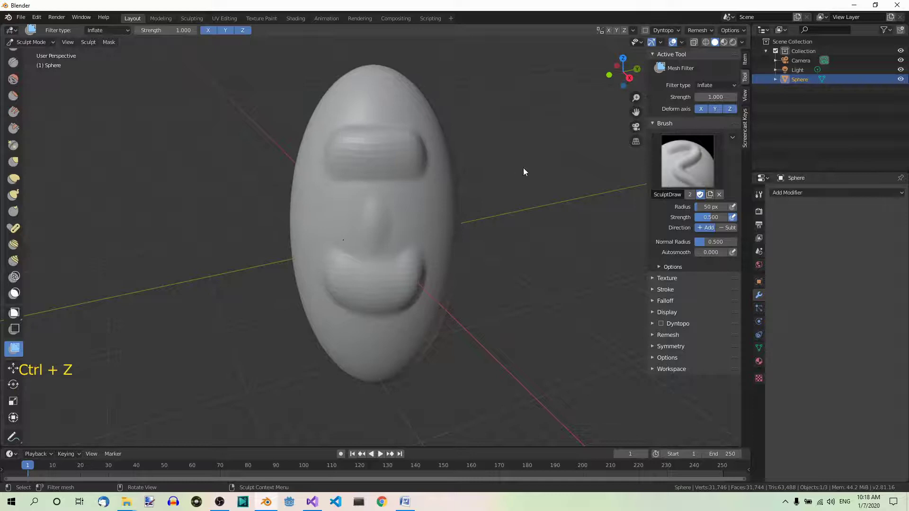
pyautogui.click(732, 83)
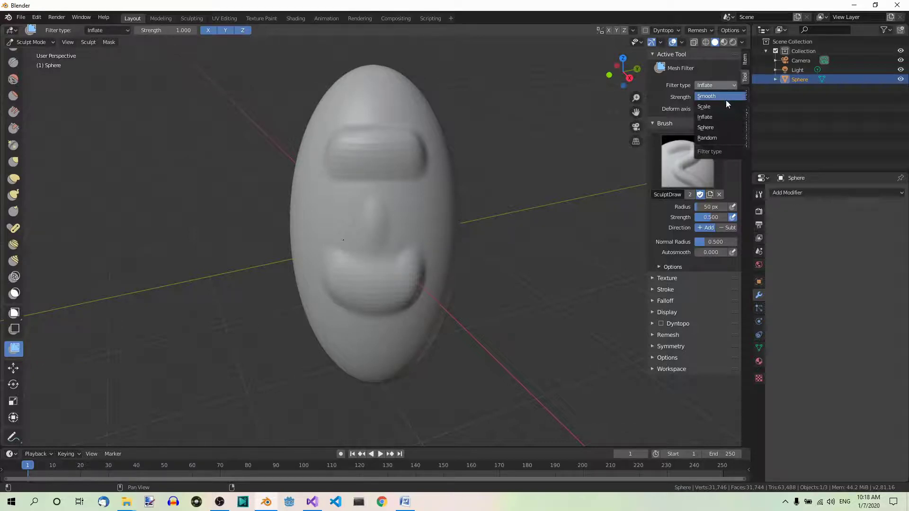
pyautogui.click(712, 105)
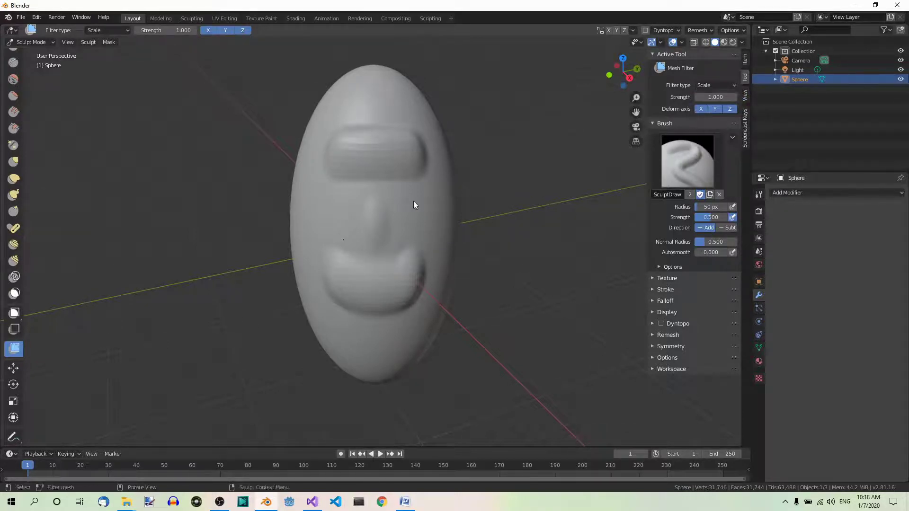
pyautogui.moveTo(414, 204)
pyautogui.mouseDown()
pyautogui.moveTo(326, 257)
pyautogui.moveTo(435, 227)
pyautogui.moveTo(423, 231)
pyautogui.mouseUp()
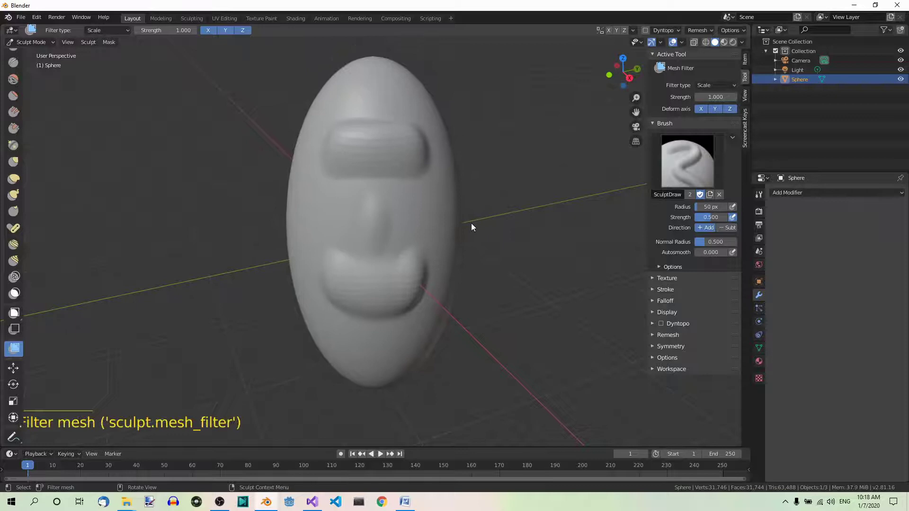
pyautogui.click(714, 84)
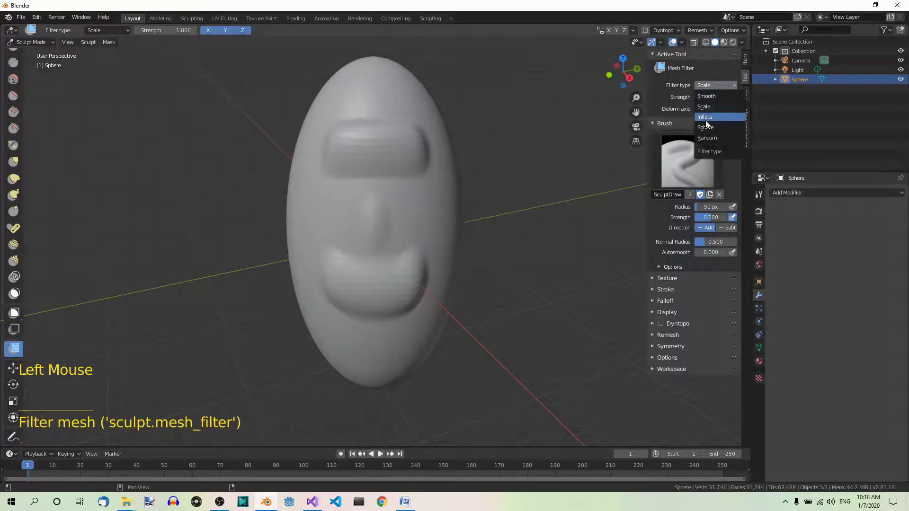
# Step: Roughen the sphere surface with a Random mesh filter
pyautogui.click(709, 137)
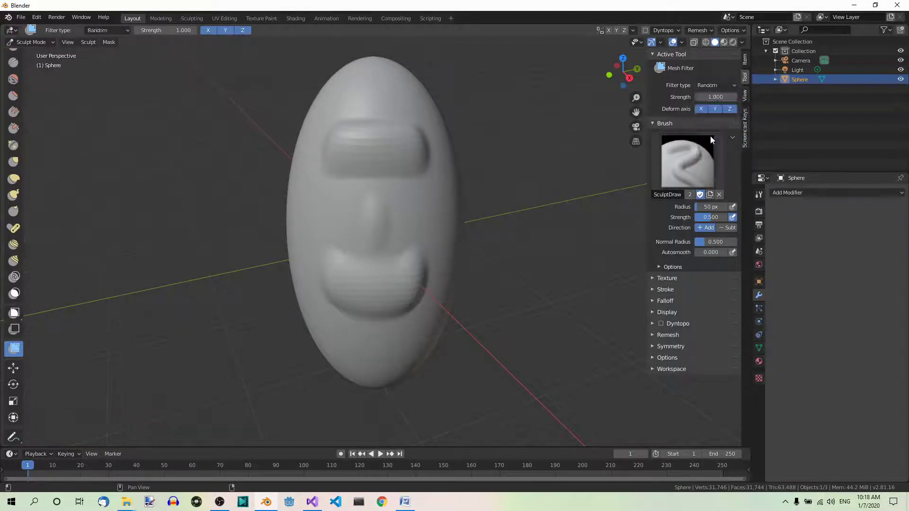
pyautogui.moveTo(436, 213); pyautogui.dragTo(451, 218)
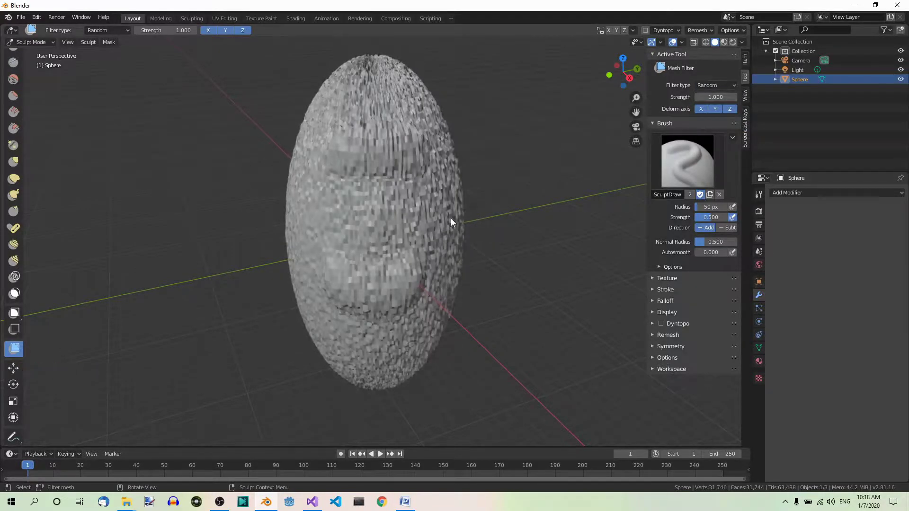
pyautogui.click(711, 85)
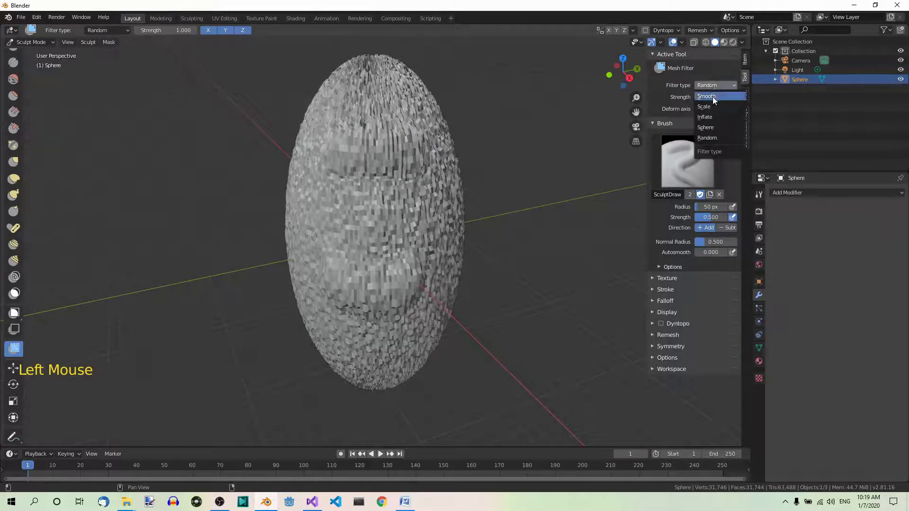
# Step: Try a Smooth filter on the noisy sphere, then undo it
pyautogui.click(712, 97)
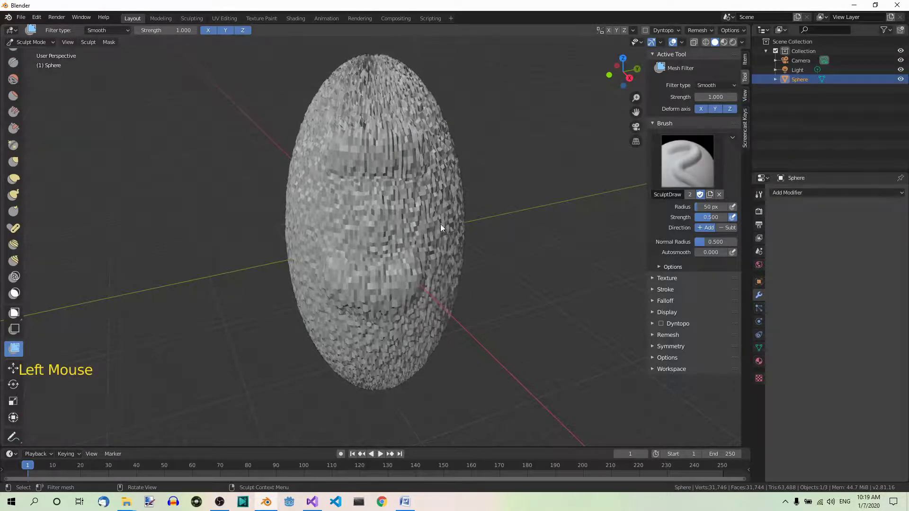
pyautogui.moveTo(440, 224); pyautogui.dragTo(798, 194)
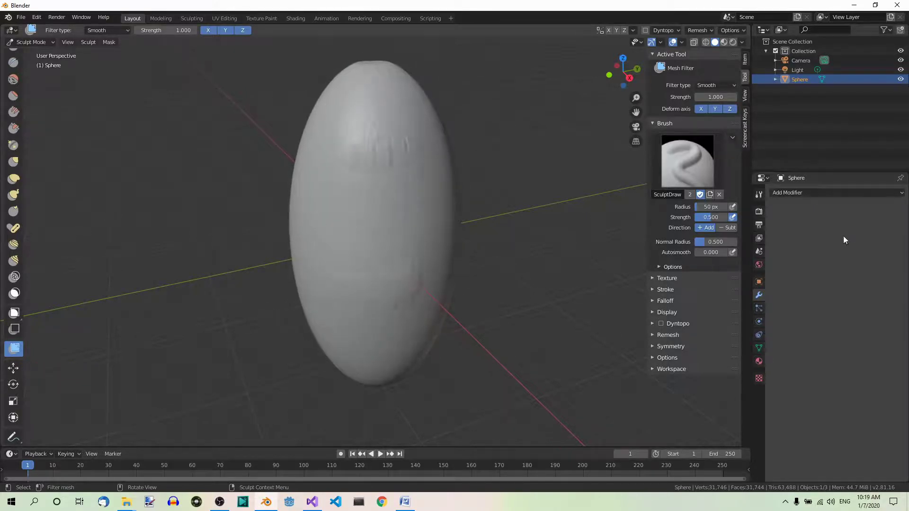
pyautogui.hotkey('ctrl', 'z')
pyautogui.hotkey('ctrl', 'z')
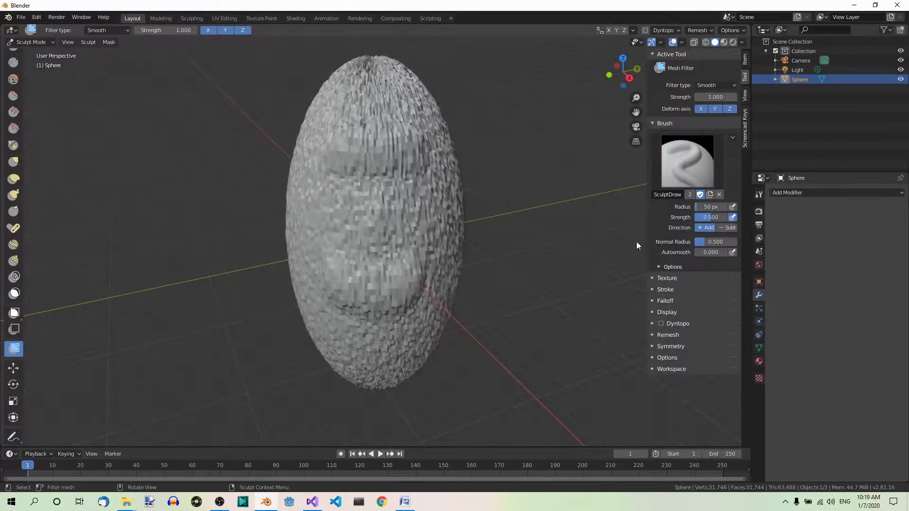
# Step: Lightly smooth the noise, then try a Sphere filter and undo it
pyautogui.moveTo(636, 241); pyautogui.dragTo(707, 199)
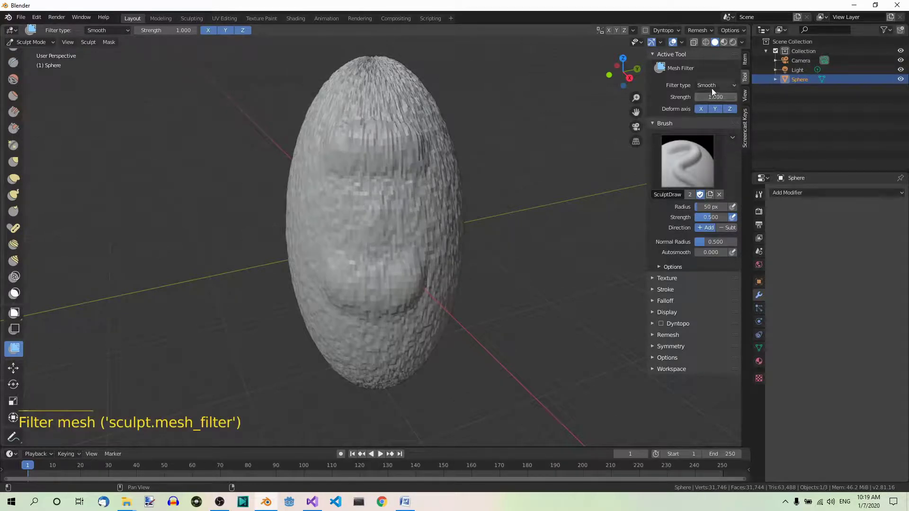
pyautogui.click(712, 86)
pyautogui.click(711, 126)
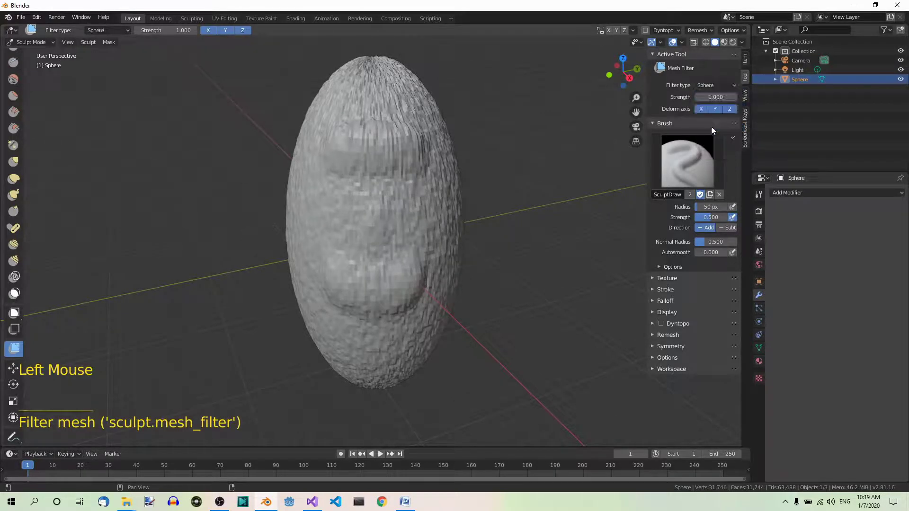
pyautogui.moveTo(465, 317); pyautogui.dragTo(343, 240)
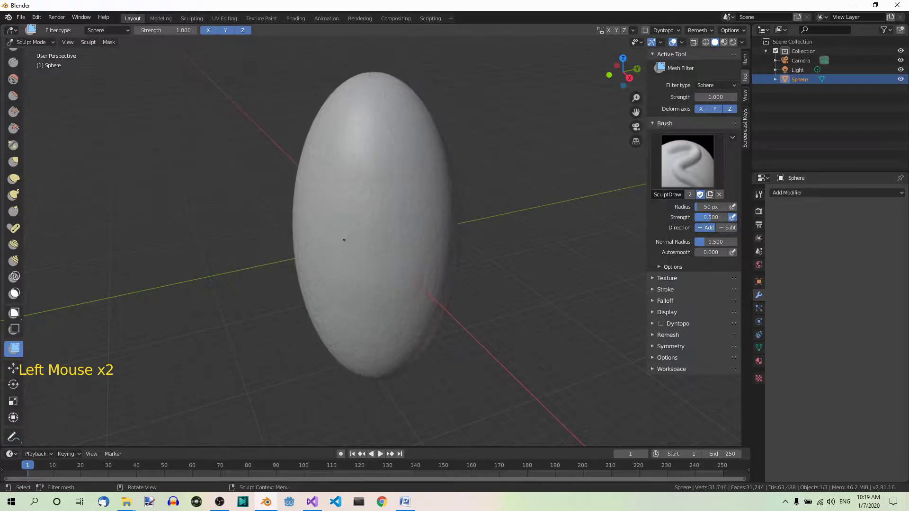
pyautogui.hotkey('ctrl', 'z')
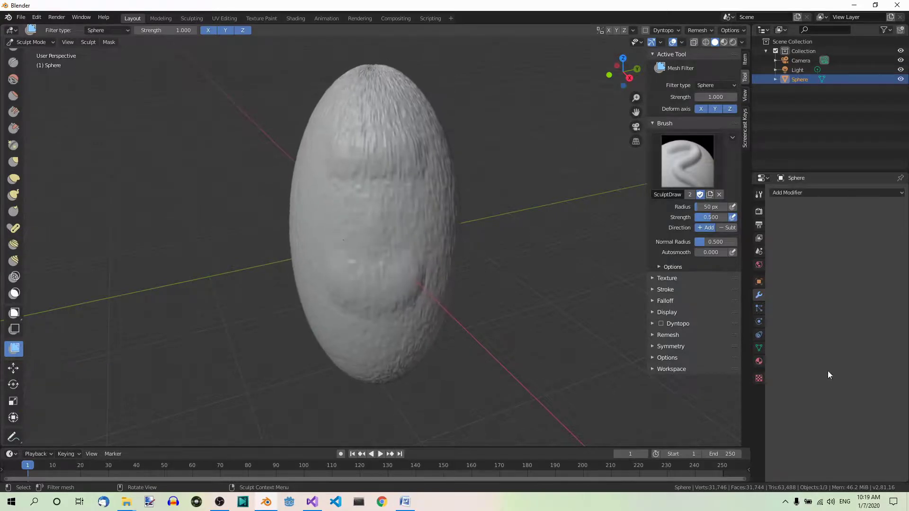
pyautogui.moveTo(477, 347); pyautogui.dragTo(543, 353)
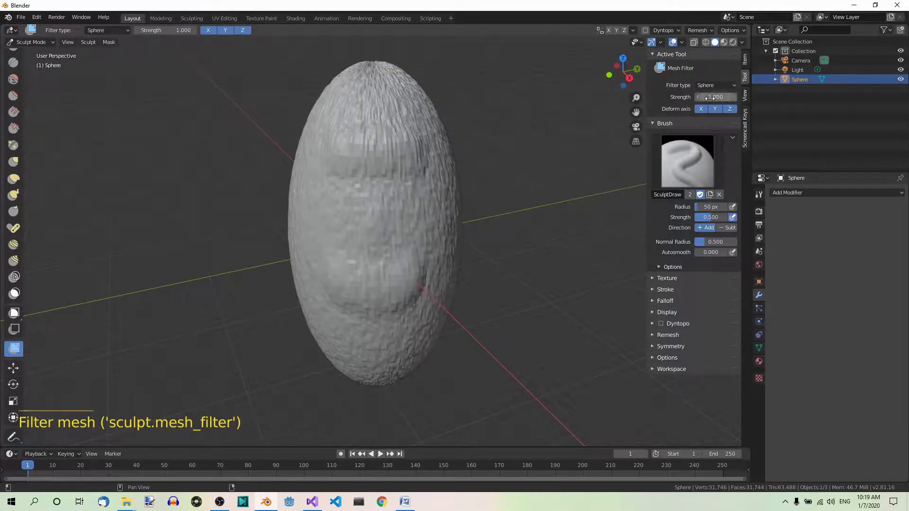
# Step: Raise the filter strength to 6.070 and apply a strong Sphere filter
pyautogui.moveTo(699, 96); pyautogui.dragTo(715, 97)
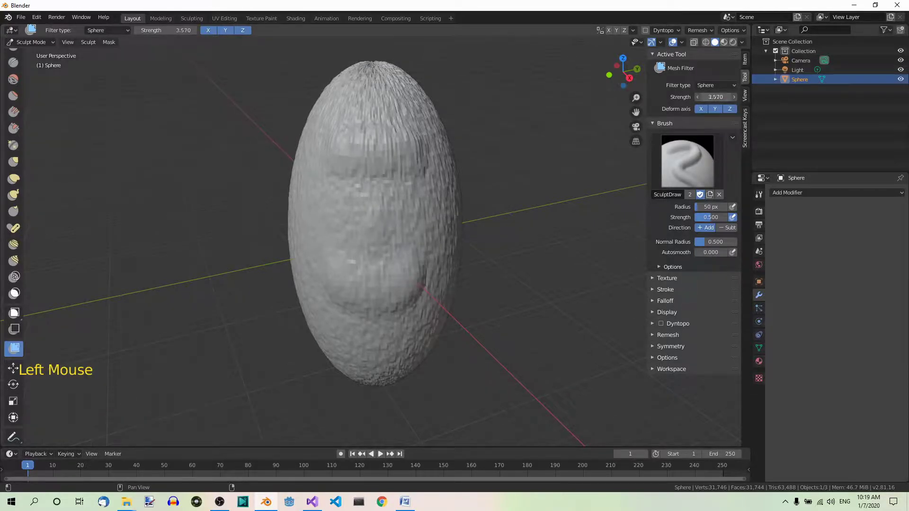
pyautogui.moveTo(716, 98); pyautogui.dragTo(717, 97)
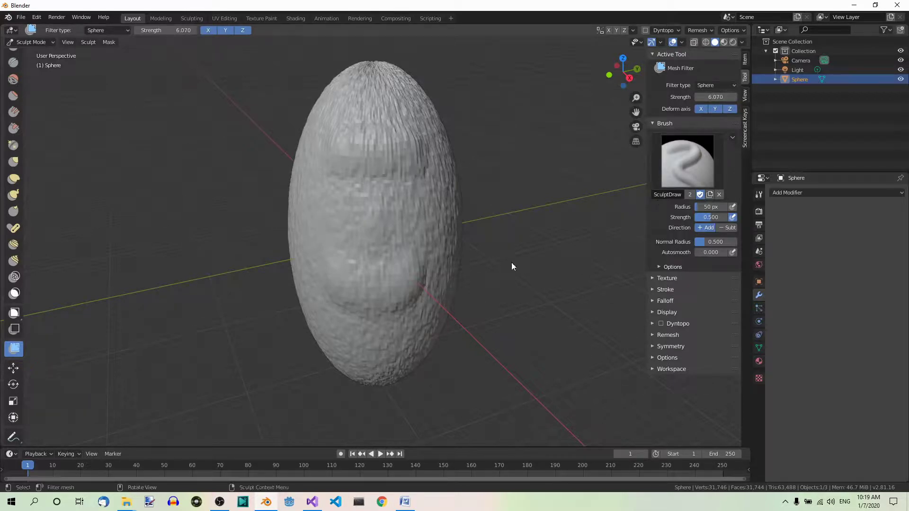
pyautogui.moveTo(386, 269); pyautogui.dragTo(346, 240)
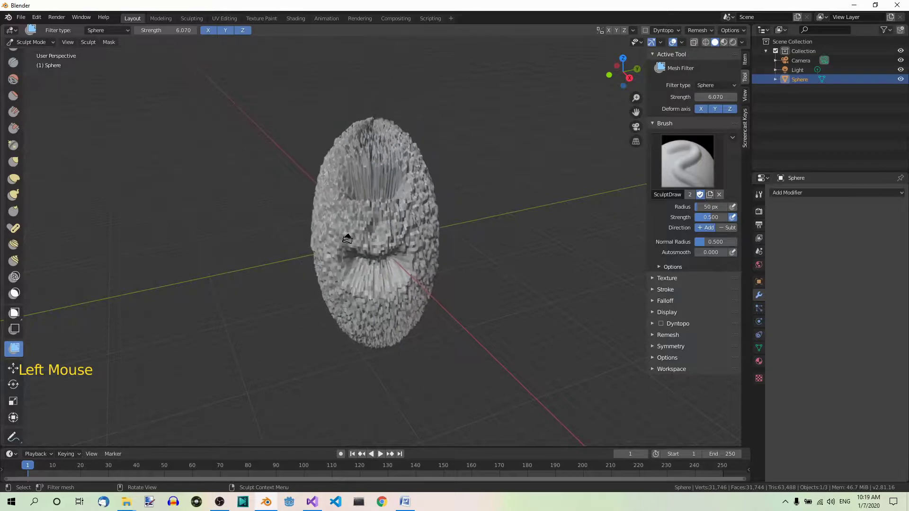
# Step: Push the Sphere filter into a smooth egg, compare with undo/redo, then undo it
pyautogui.moveTo(346, 240); pyautogui.dragTo(593, 374)
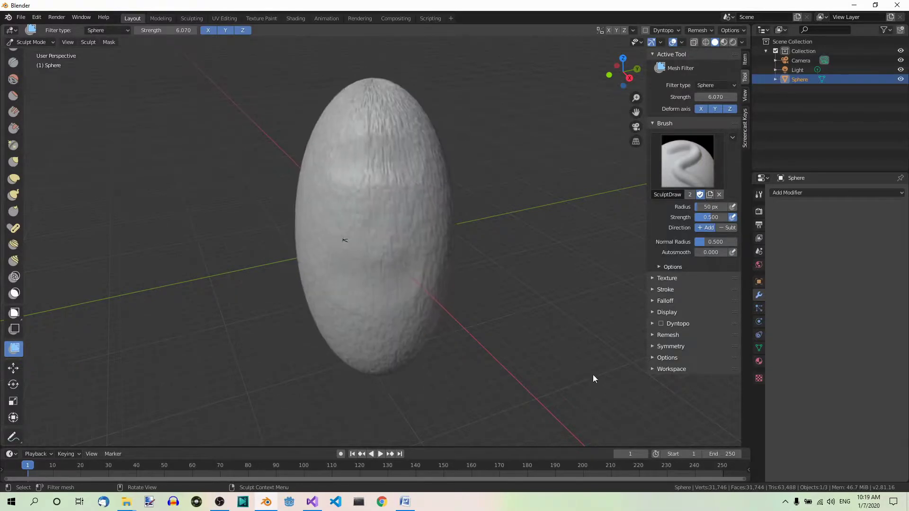
pyautogui.hotkey('ctrl', 'z')
pyautogui.hotkey('ctrl', 'shift', 'z')
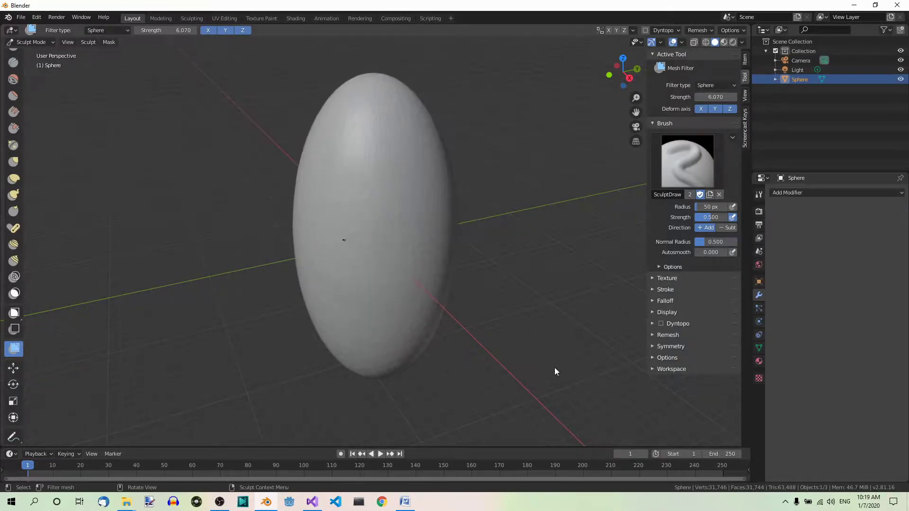
pyautogui.hotkey('ctrl', 'z')
# Step: Smooth the rough sphere surface with the Smooth filter
pyautogui.click(716, 86)
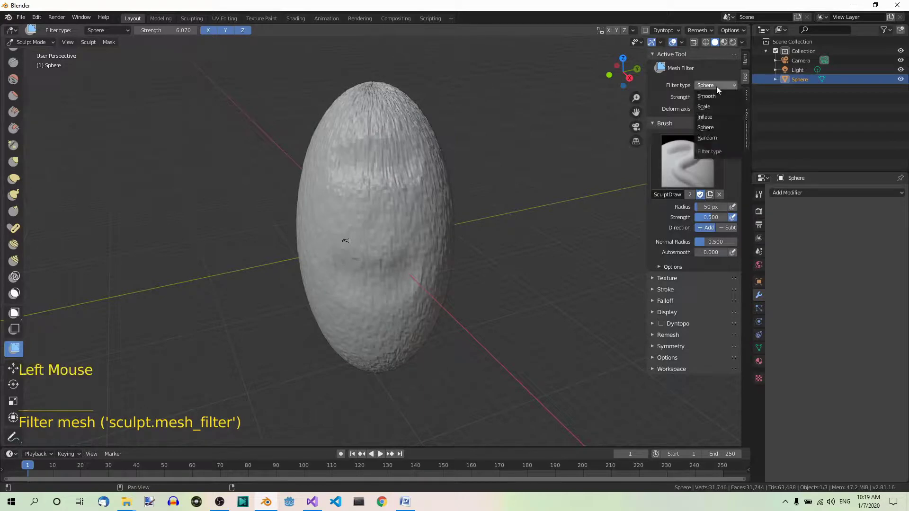
pyautogui.click(712, 96)
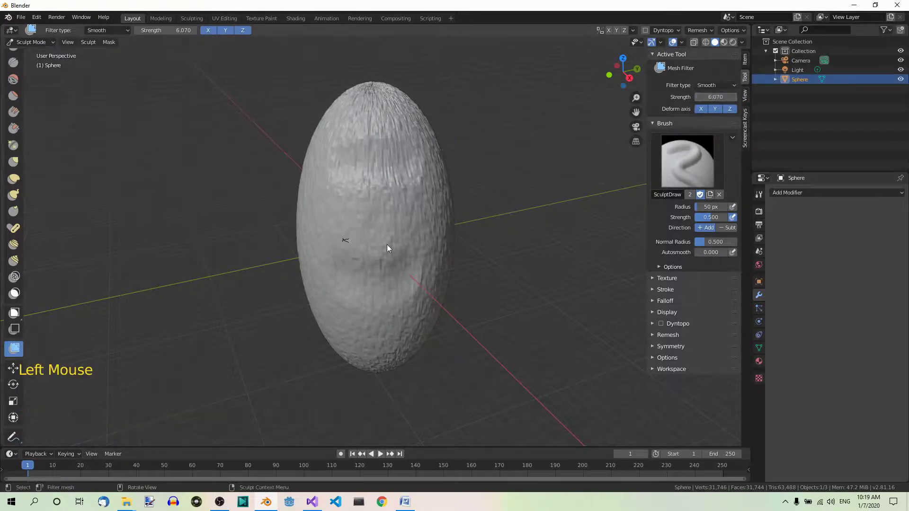
pyautogui.moveTo(387, 244); pyautogui.dragTo(630, 293)
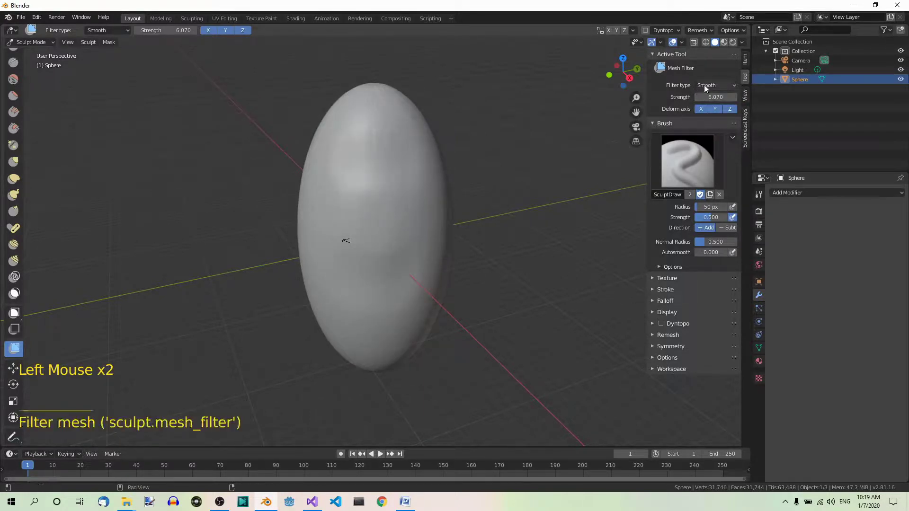
# Step: Inflate the sphere greatly with the Inflate filter
pyautogui.click(717, 85)
pyautogui.click(710, 112)
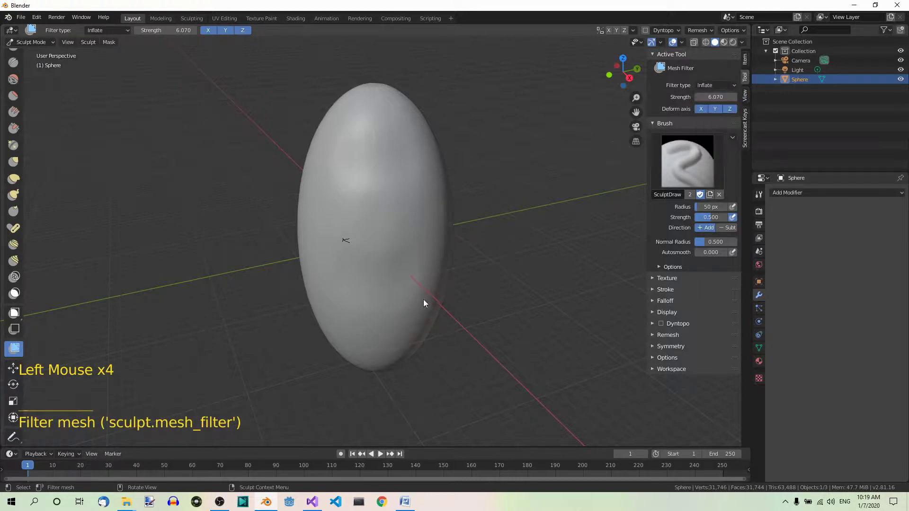
pyautogui.moveTo(423, 299); pyautogui.dragTo(486, 300)
pyautogui.moveTo(452, 300); pyautogui.dragTo(491, 254)
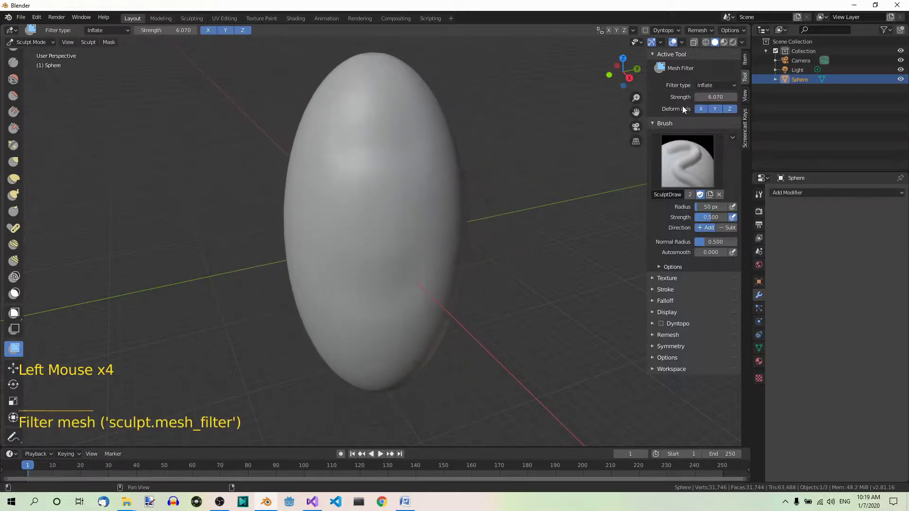
# Step: Scatter large random spikes over the sphere with the Random filter
pyautogui.click(701, 85)
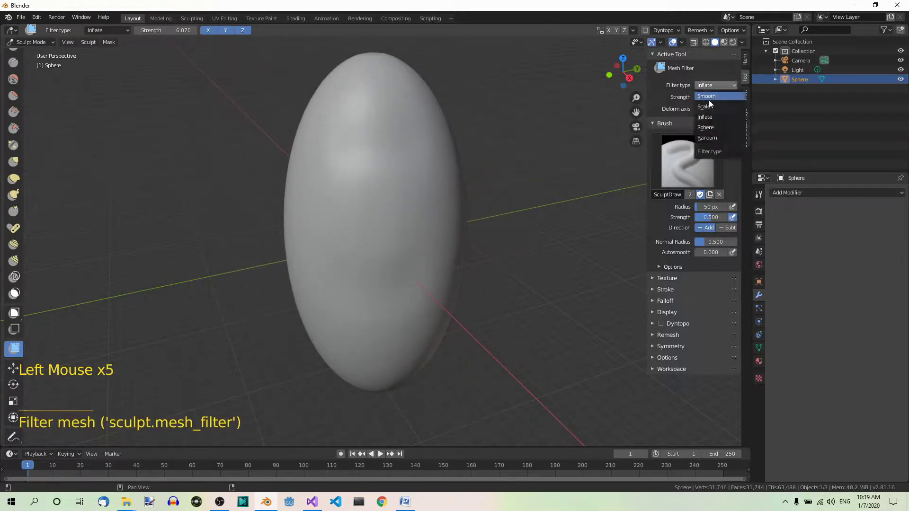
pyautogui.click(708, 137)
pyautogui.moveTo(413, 259)
pyautogui.mouseDown()
pyautogui.moveTo(420, 260)
pyautogui.moveTo(377, 281)
pyautogui.moveTo(463, 278)
pyautogui.mouseUp()
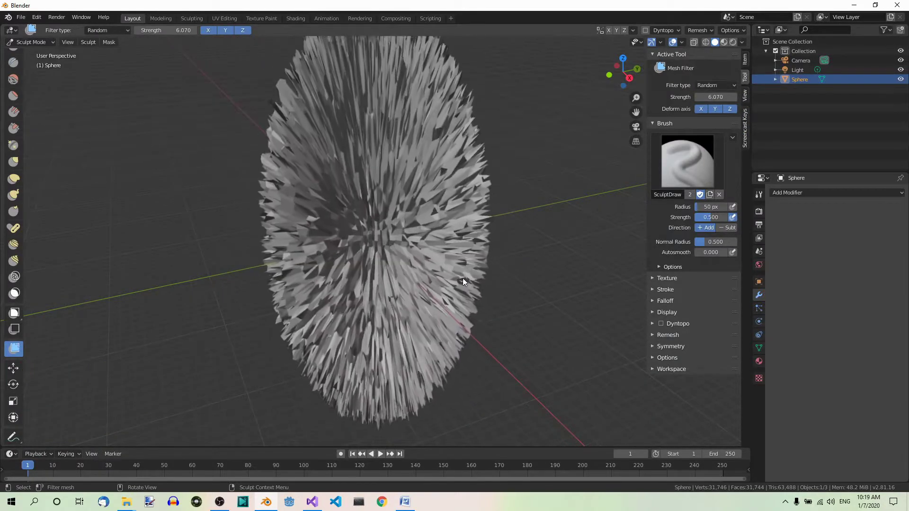